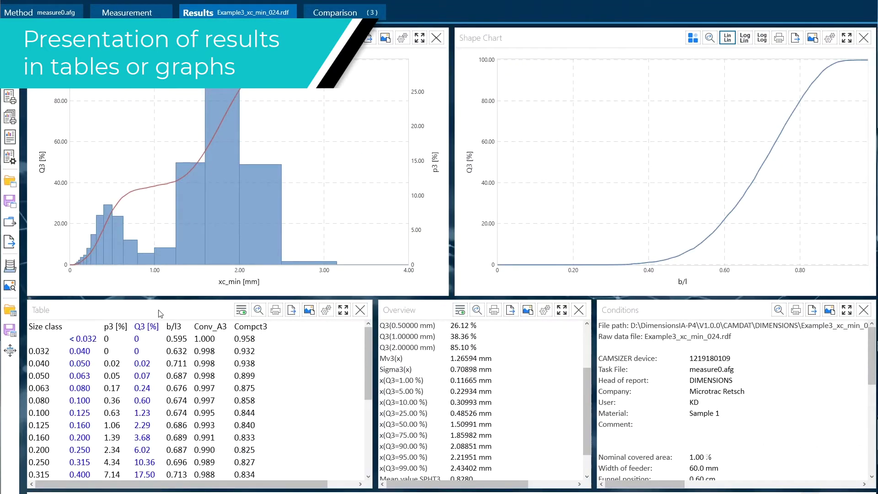
- Dock the table at the upper right beside the size chart, then widen the size chart
{"action": "mouse_move", "coordinate": [159, 314]}
{"action": "left_mouse_down"}
{"action": "mouse_move", "coordinate": [651, 176]}
{"action": "mouse_move", "coordinate": [663, 166]}
{"action": "left_mouse_up"}
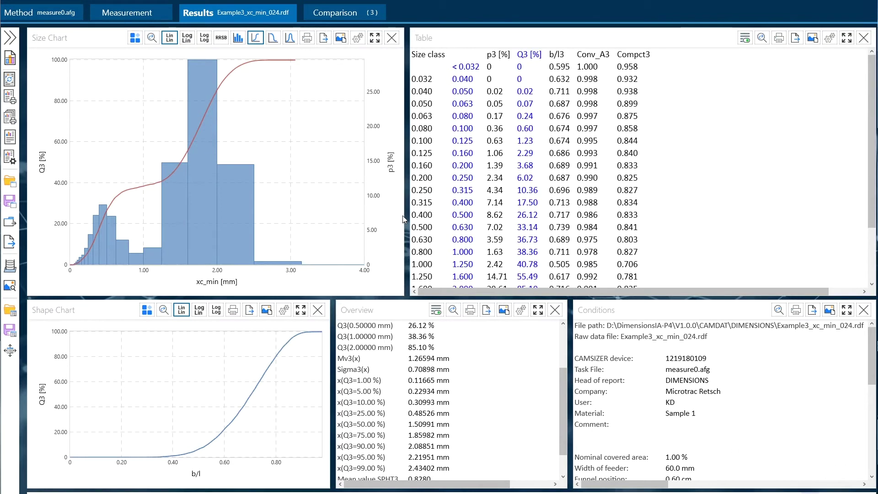
{"action": "left_click_drag", "start_coordinate": [407, 215], "coordinate": [537, 230]}
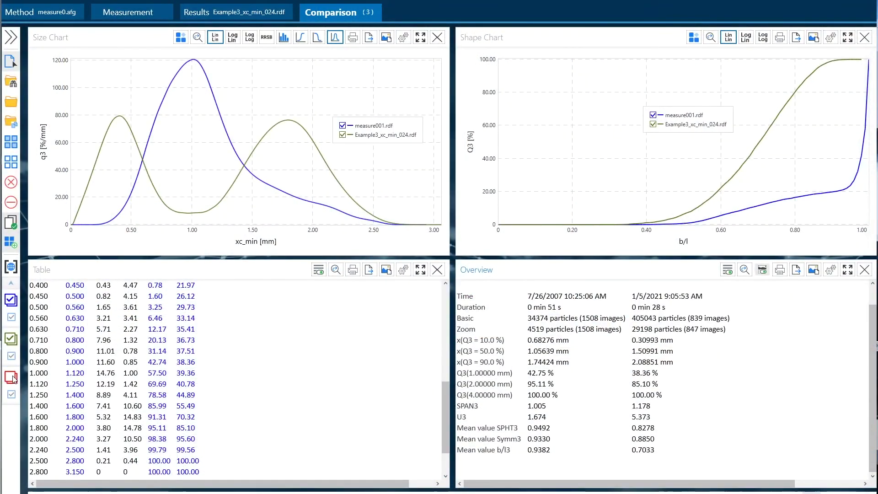
- Add Example4_xc_min_003 as a third measurement to the comparison overlay
{"action": "left_click", "coordinate": [11, 376]}
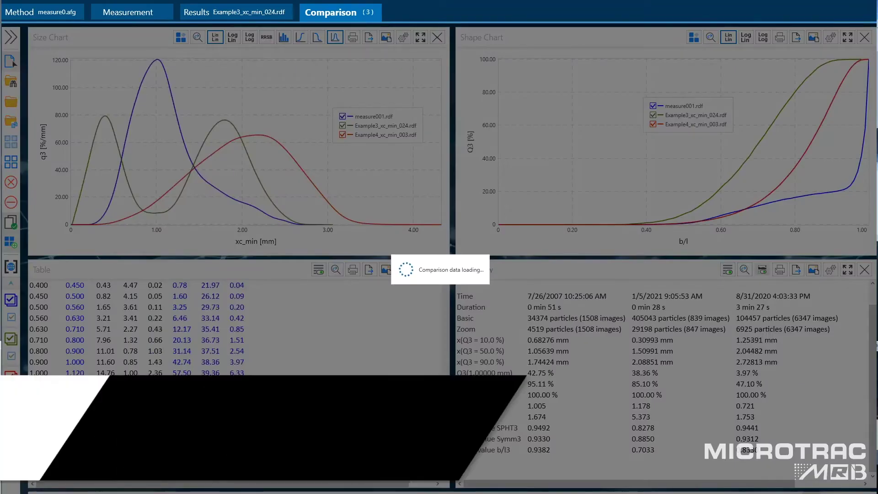